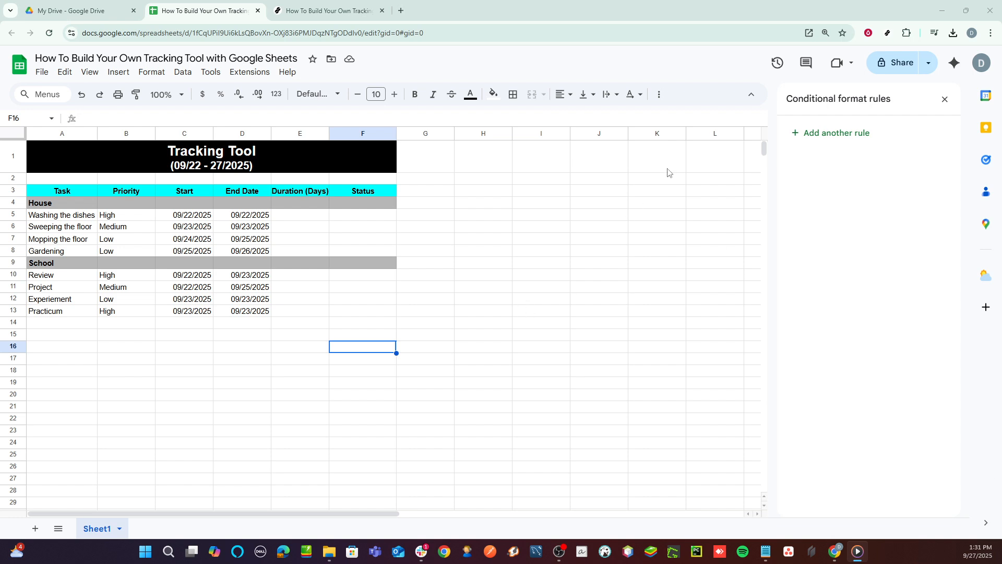
- Close the conditional format rules and calculate the first task's duration in cell E5 with the formula =D5-C5
click(947, 101)
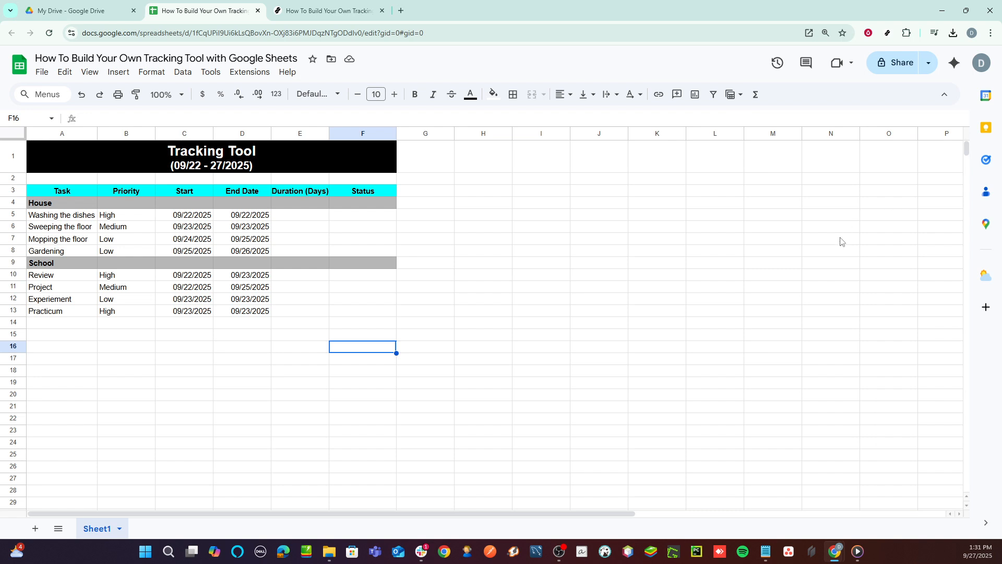
click(317, 215)
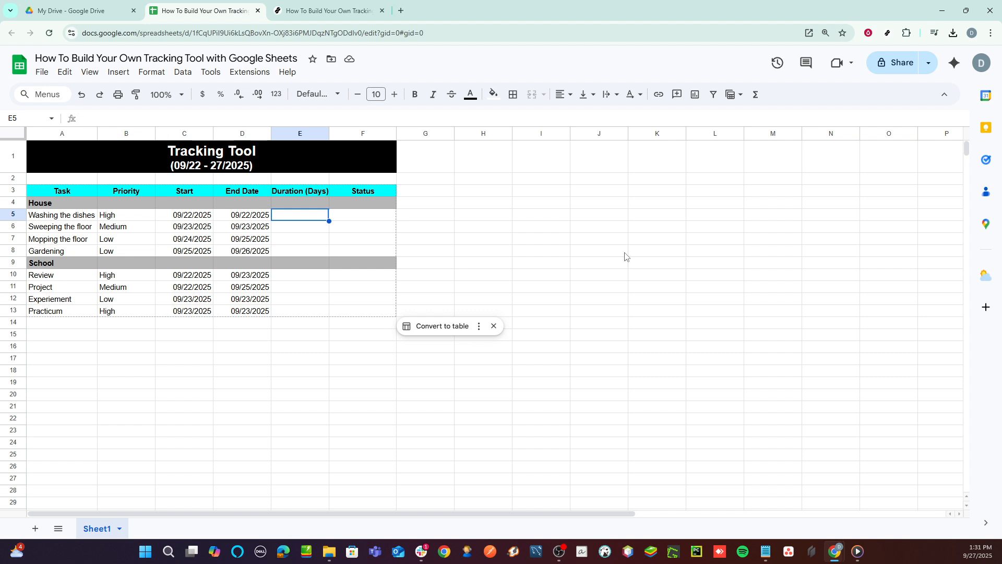
text(=)
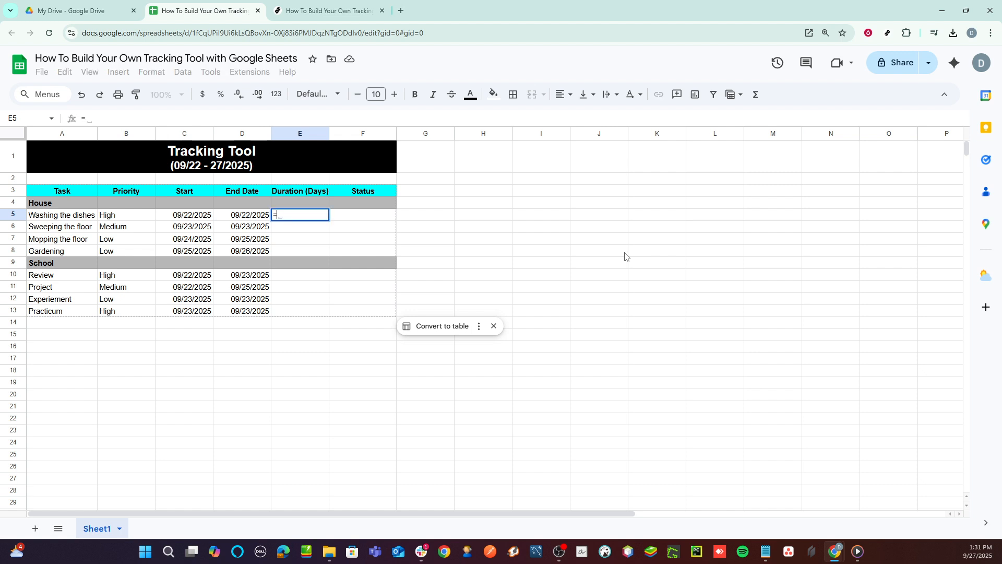
text(D5)
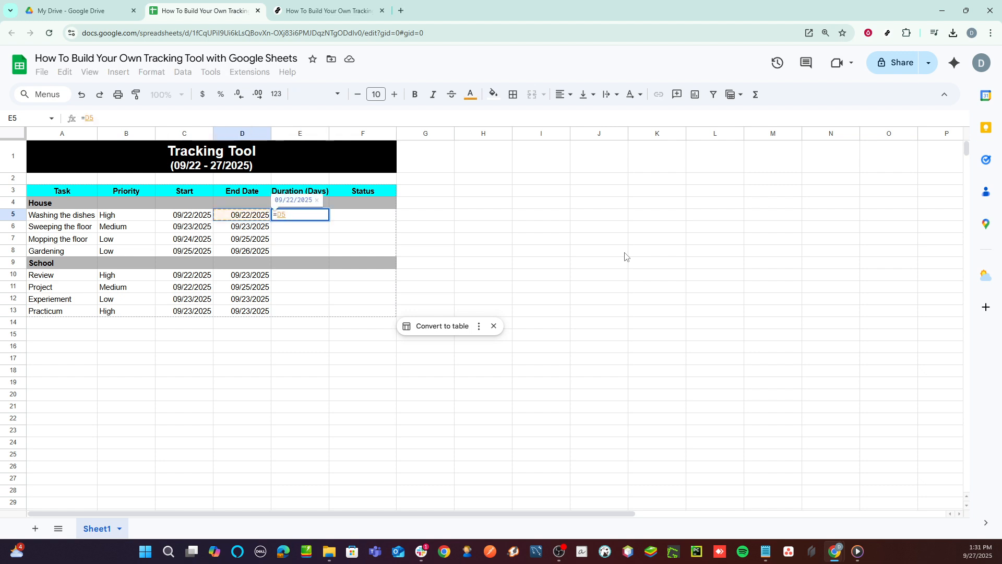
text(-D5)
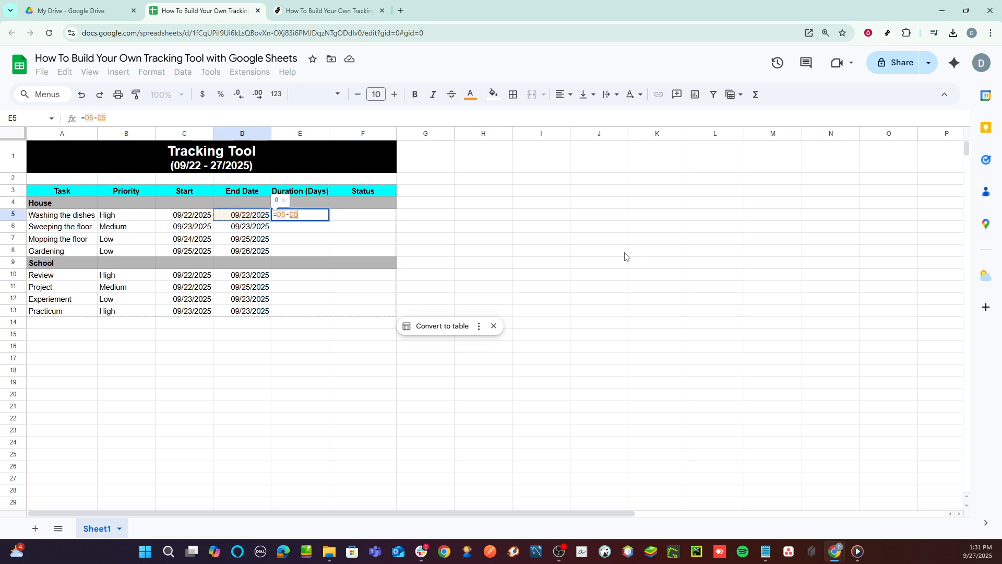
key(Left)
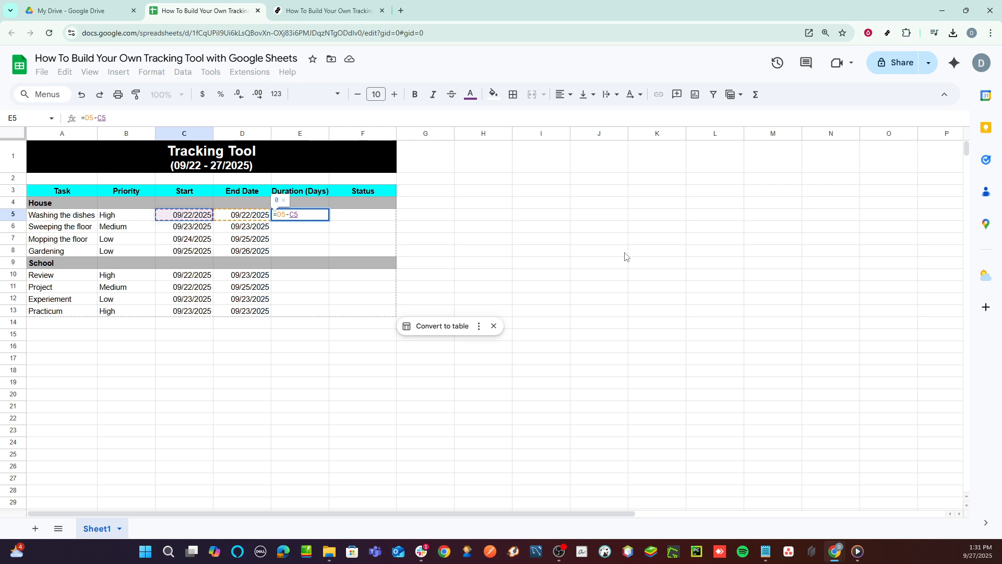
key(Return)
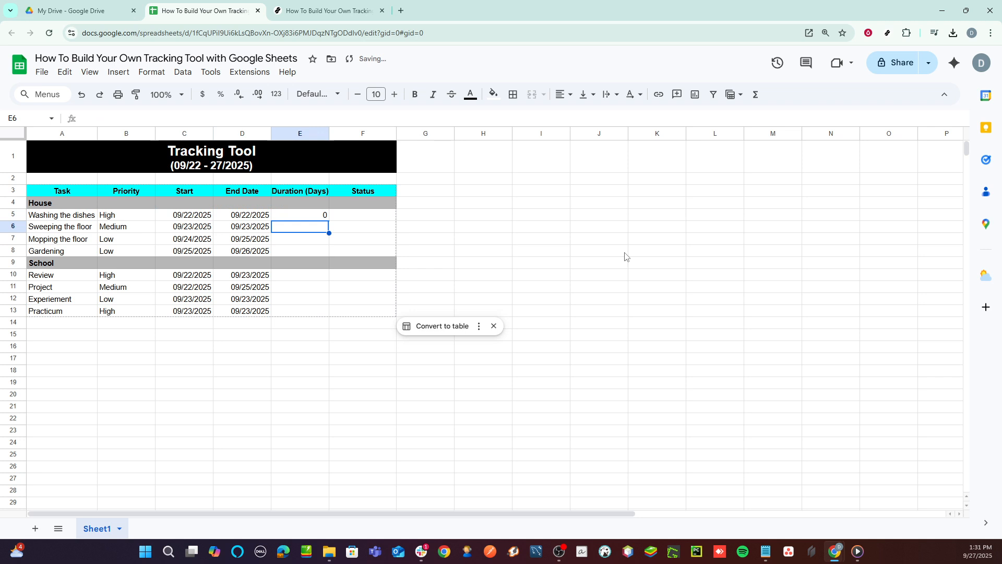
key(Up)
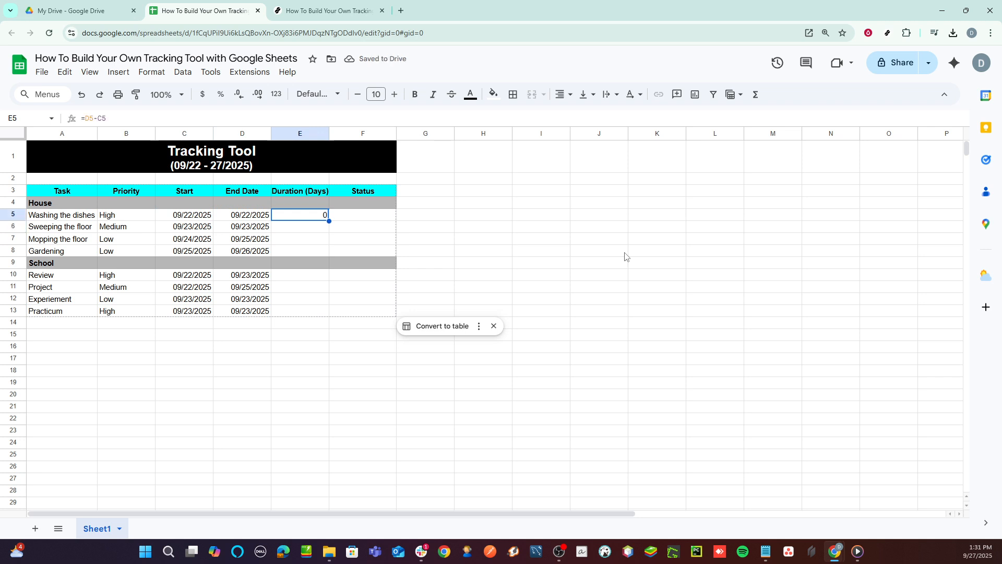
key(ctrl+c)
key(shift+Down)
key(shift+Down)
key(shift+Down)
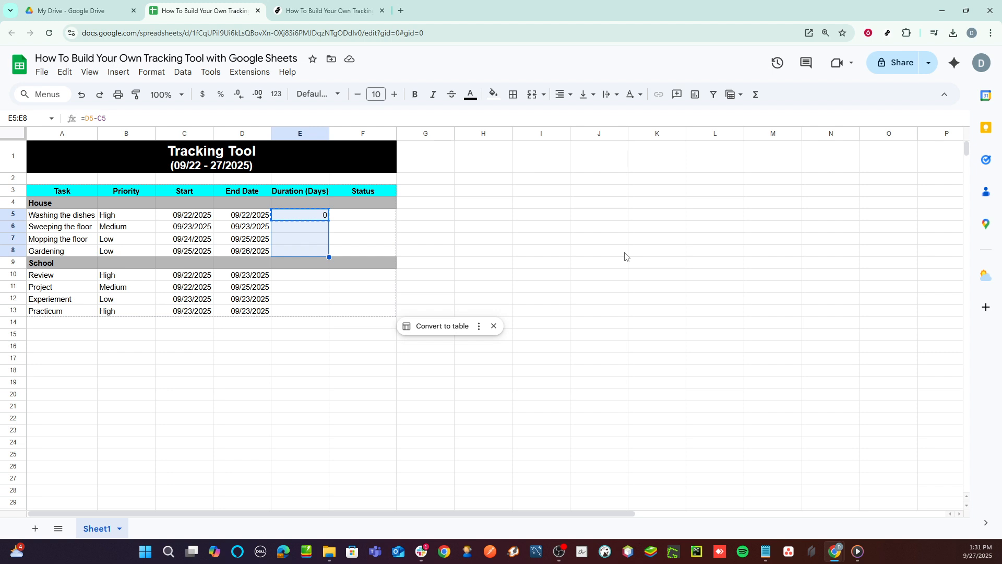
key(Down)
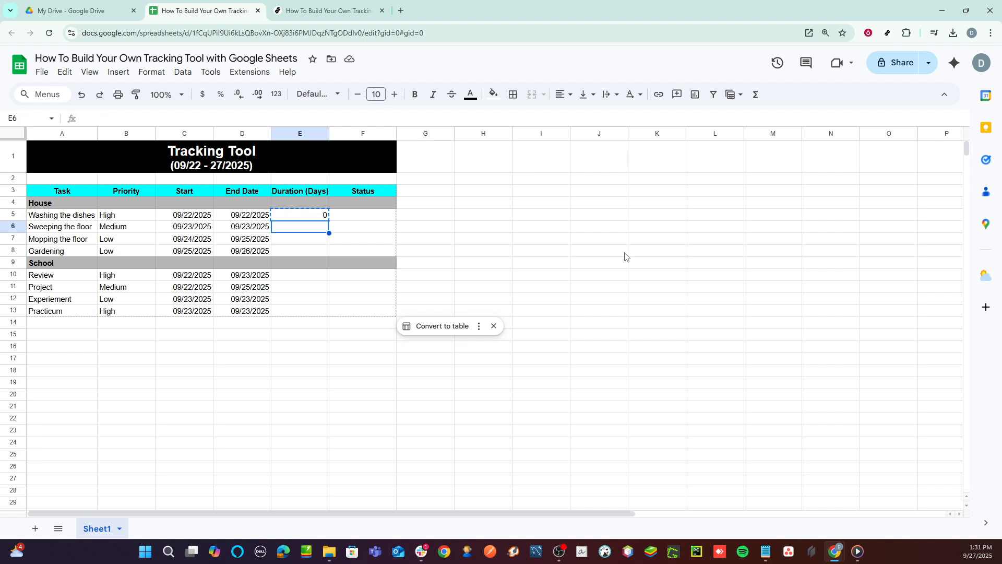
key(Up)
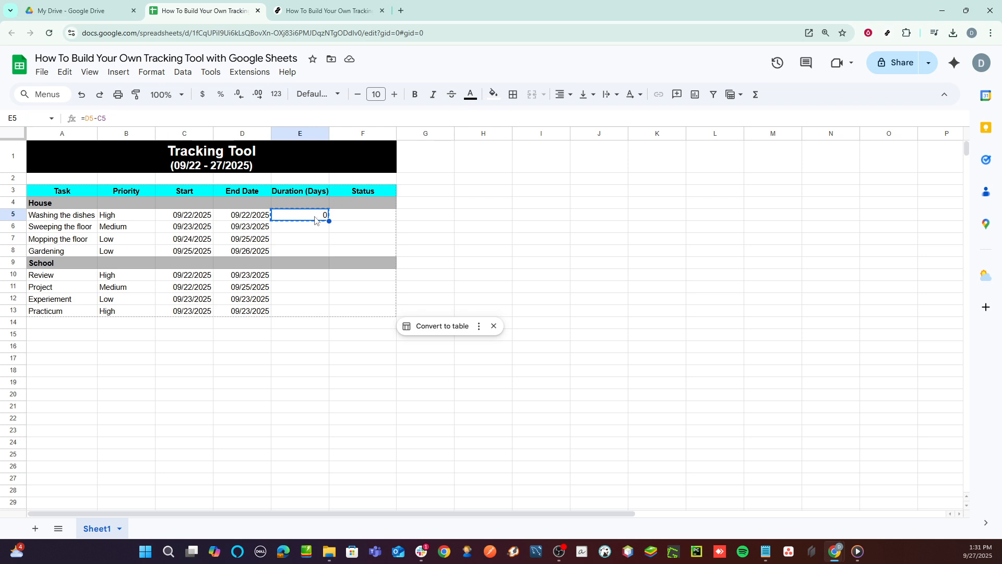
- Fill the duration formula from E5 down to E8 and copy it into the School tasks' cells E10:E13
drag(329, 221, 327, 252)
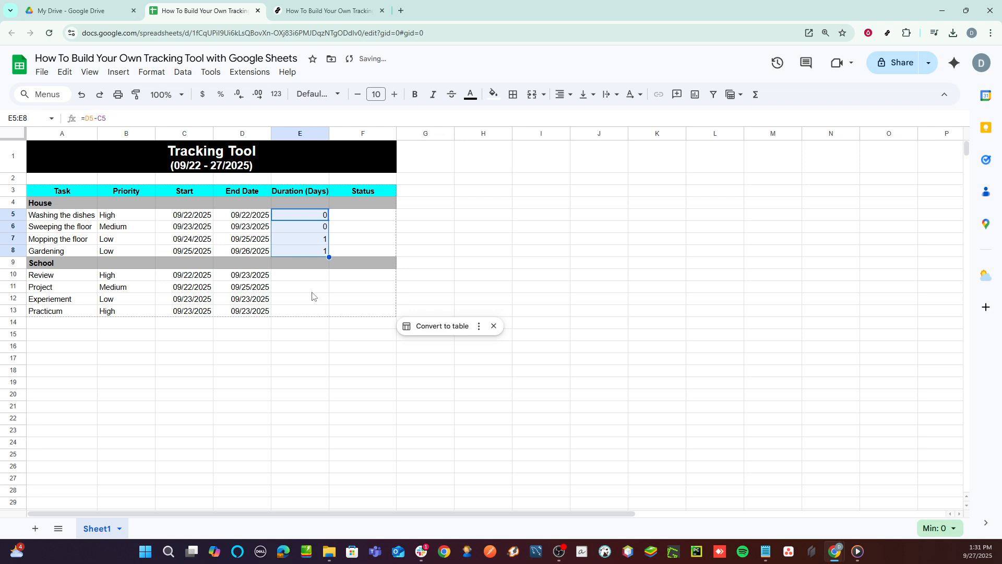
click(327, 290)
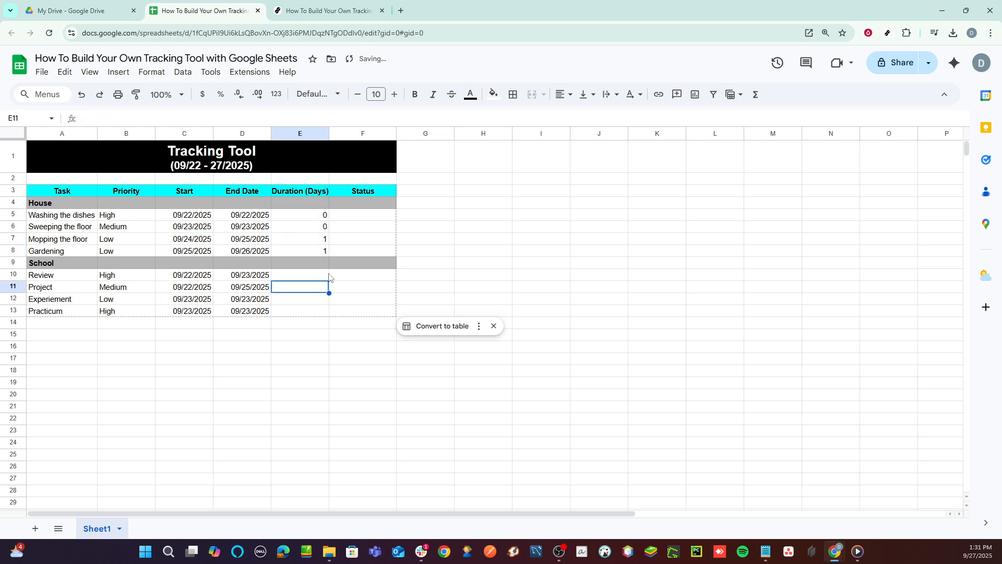
click(323, 253)
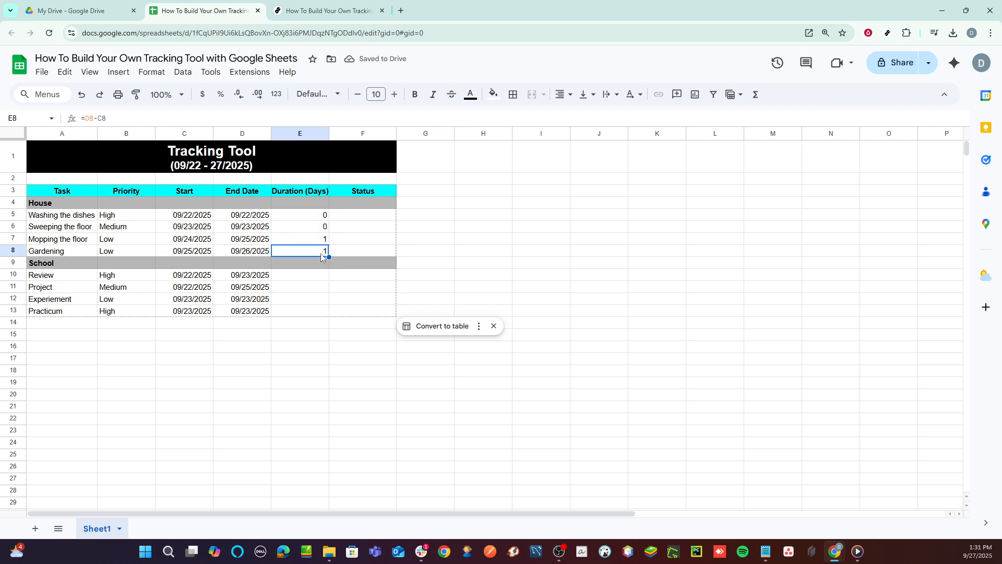
key(ctrl+c)
click(307, 276)
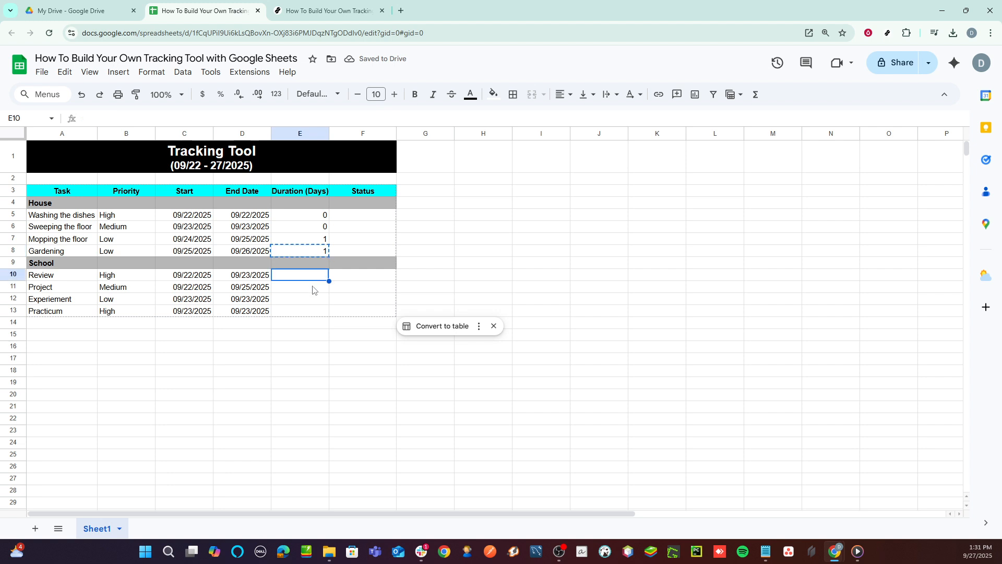
key(ctrl+v)
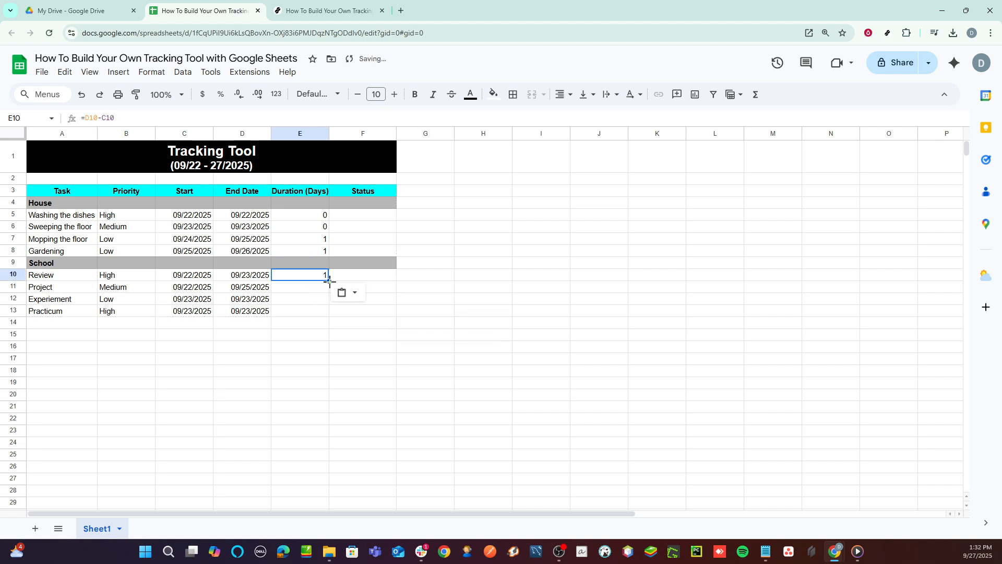
drag(329, 280, 328, 313)
- Add a dropdown data validation rule to the House tasks' Status cells F5:F8
drag(387, 215, 382, 251)
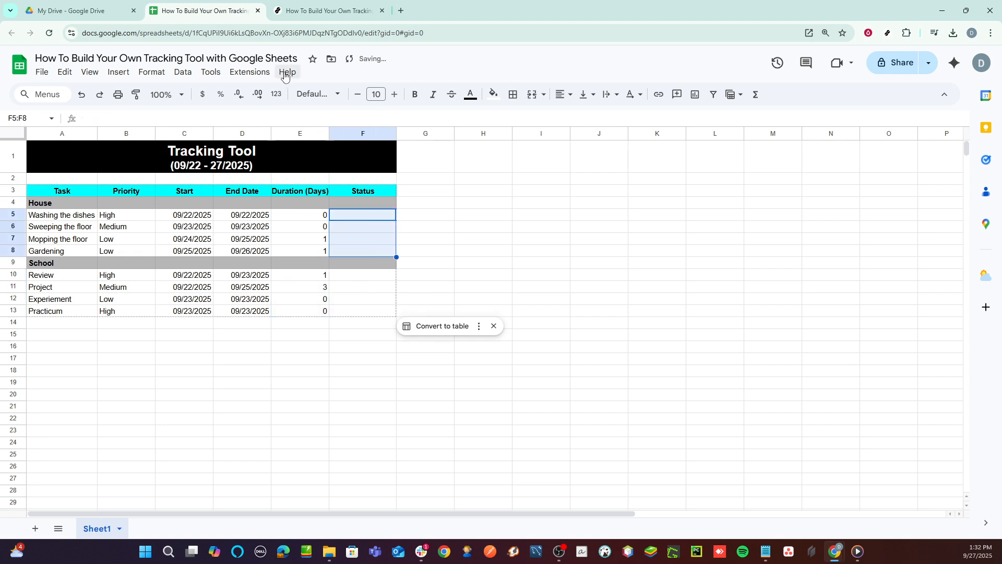
click(183, 76)
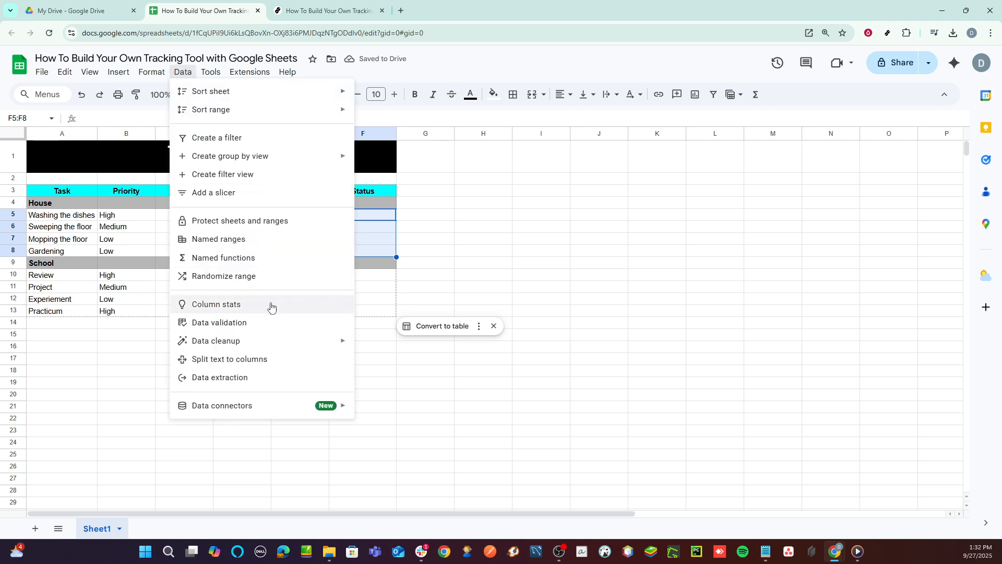
click(252, 321)
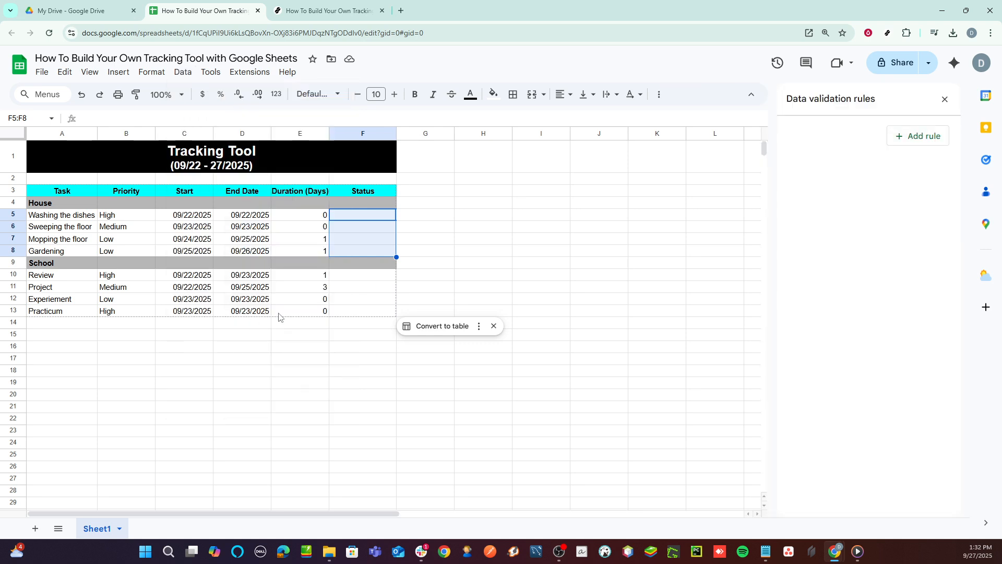
click(919, 136)
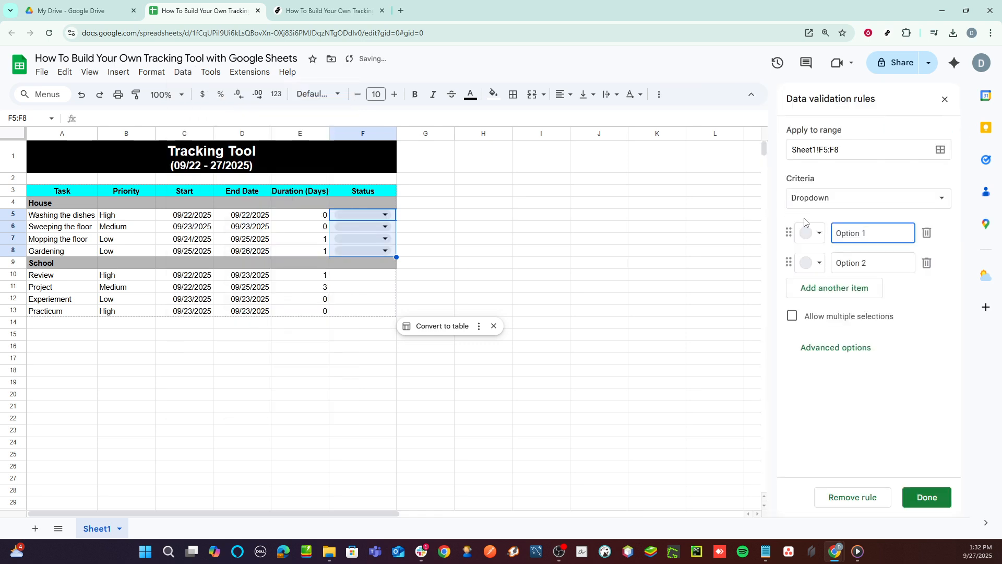
- Name the dropdown rule's first two options Completed and In Progress
key(ctrl+a)
text(Completed)
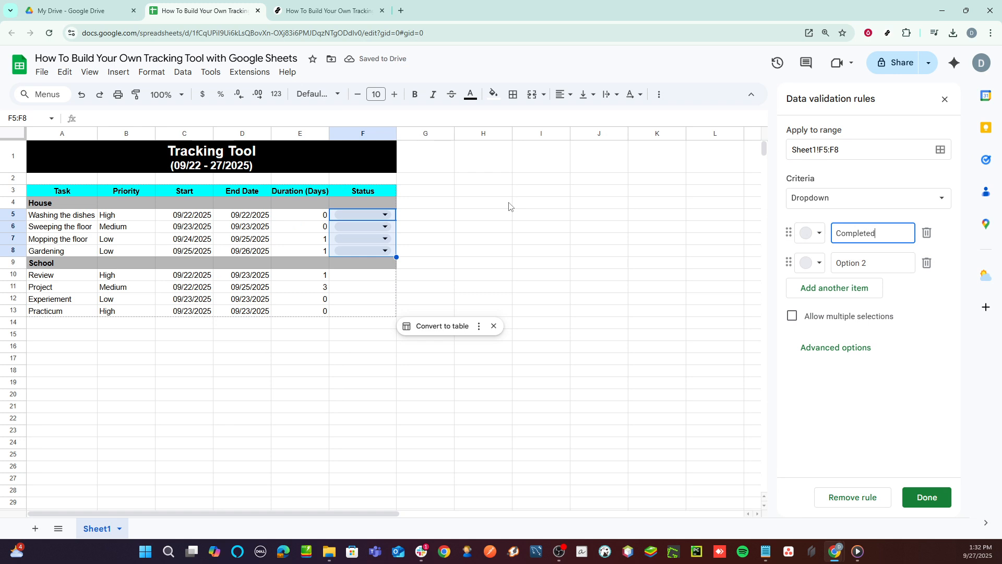
key(Tab)
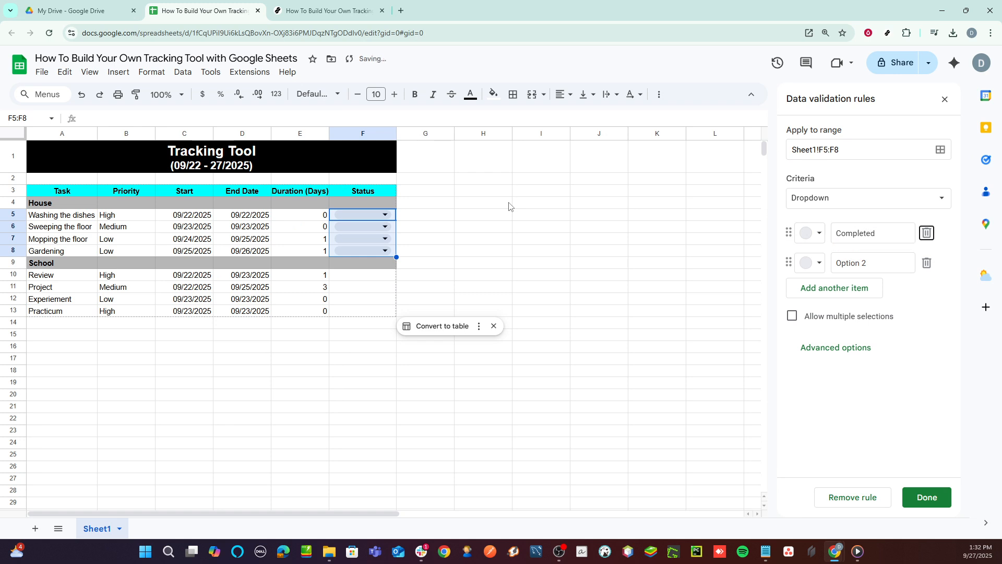
key(Tab)
key(Tab)
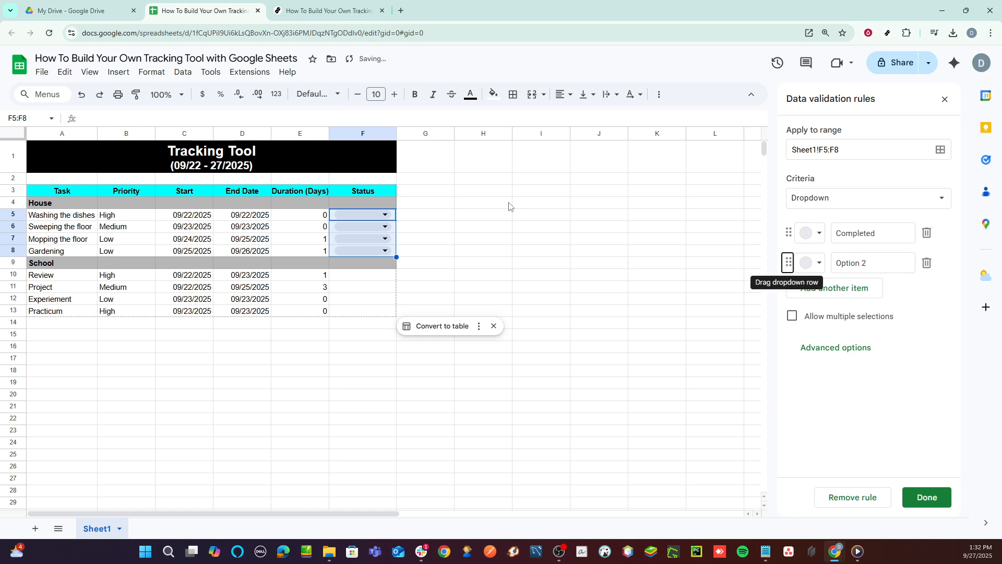
key(Tab)
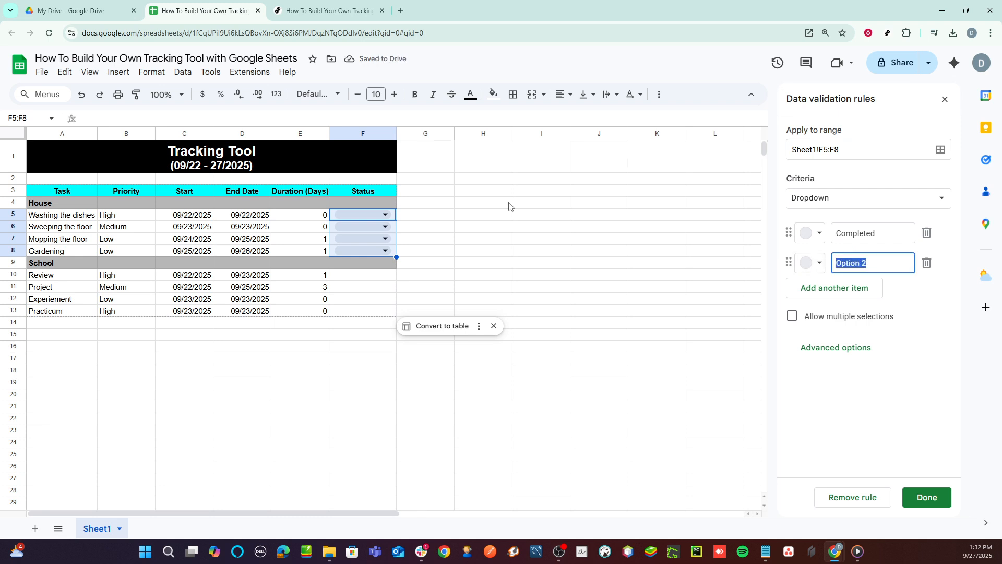
text(In Progress)
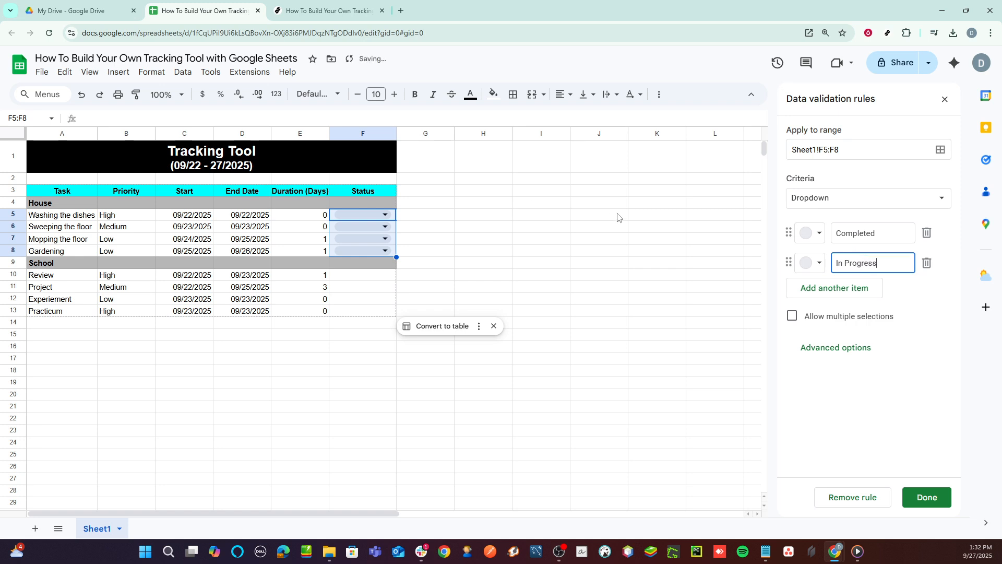
- Add two more options to the status dropdown, named Blocked and Not Started
click(833, 288)
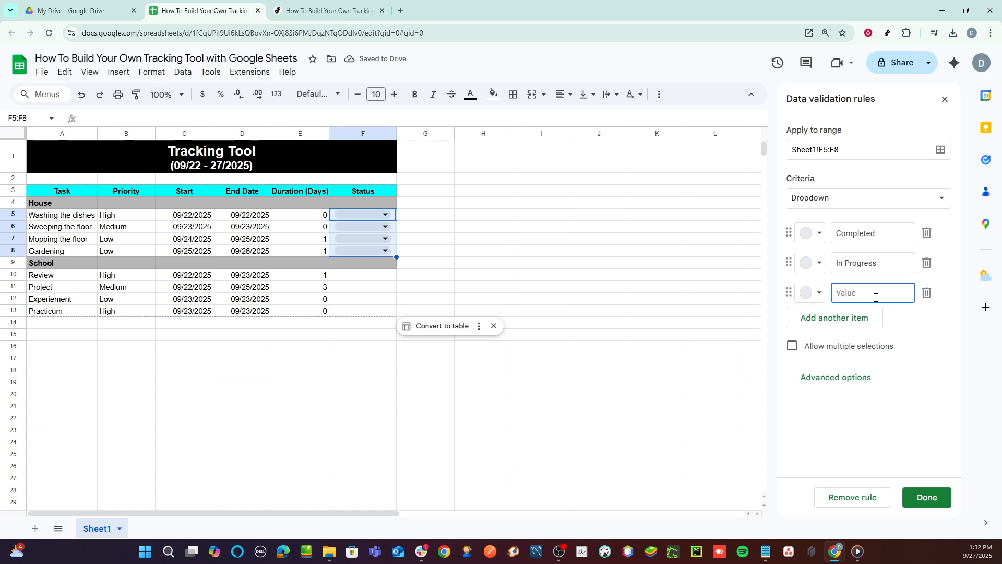
text(Blocked)
click(858, 317)
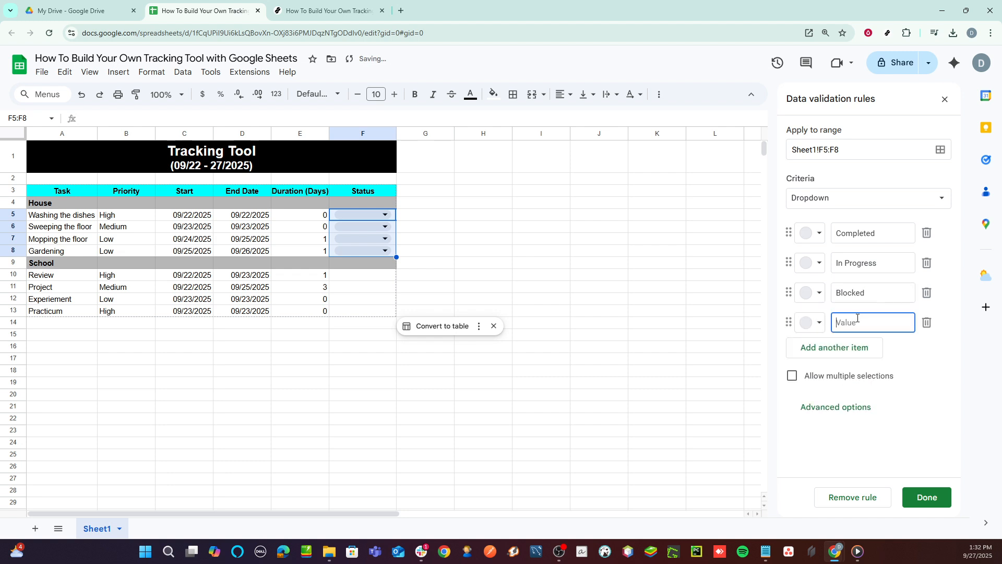
text(S)
key(BackSpace)
text(Not Started)
- Colour the Completed option light green and the In Progress option light yellow
click(819, 237)
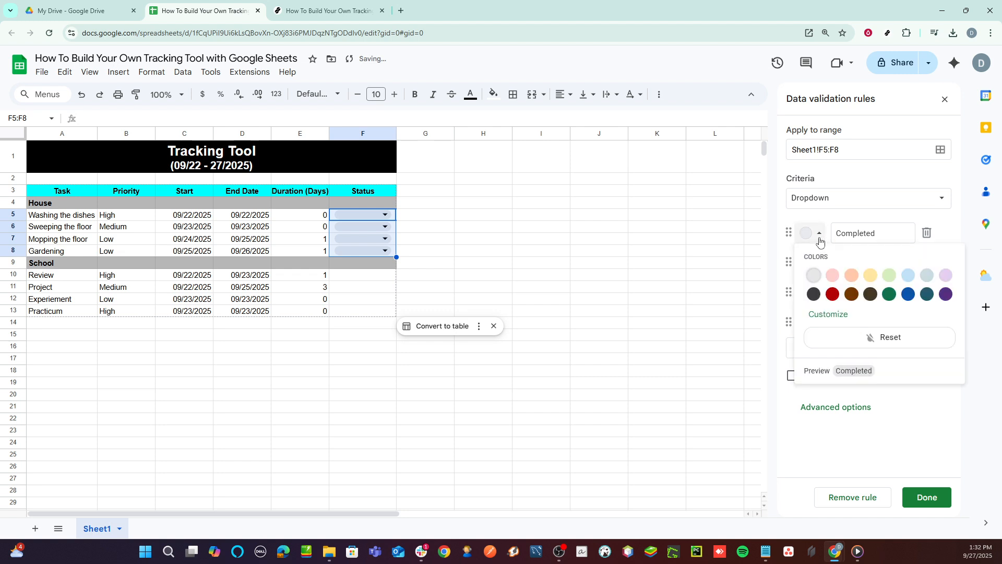
click(889, 275)
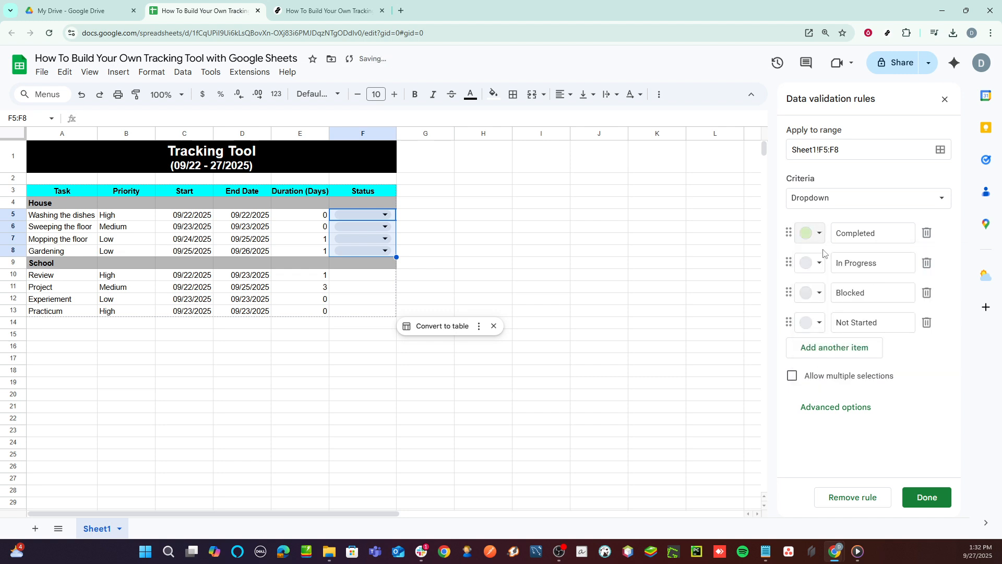
click(819, 263)
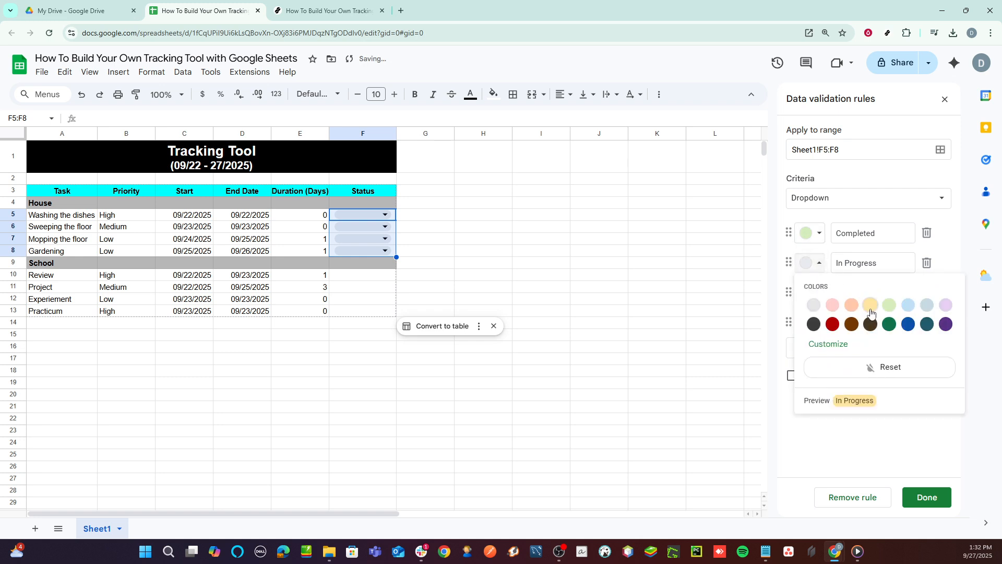
click(870, 305)
- Colour the Blocked option dark red and the Not Started option dark grey
click(810, 295)
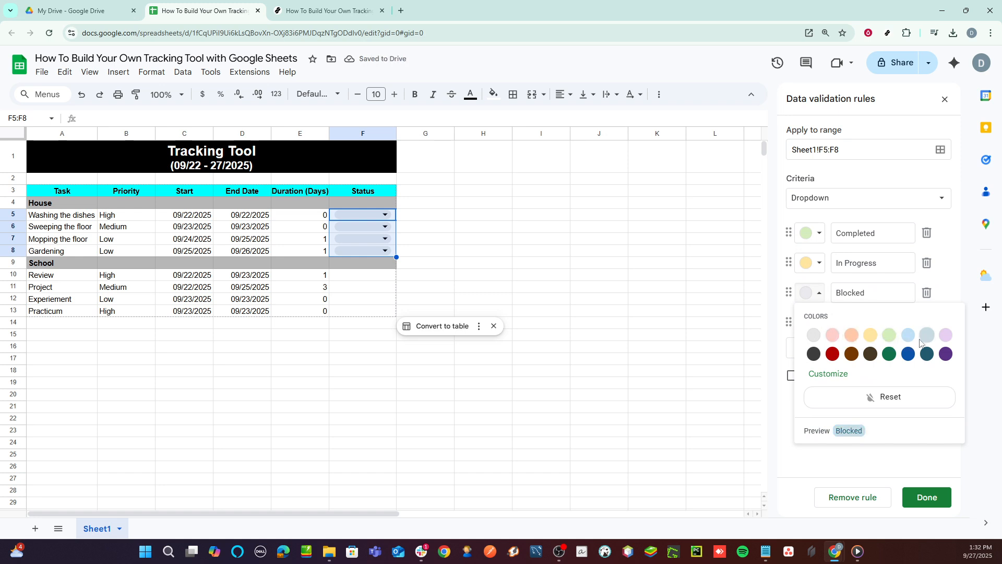
click(818, 358)
click(806, 293)
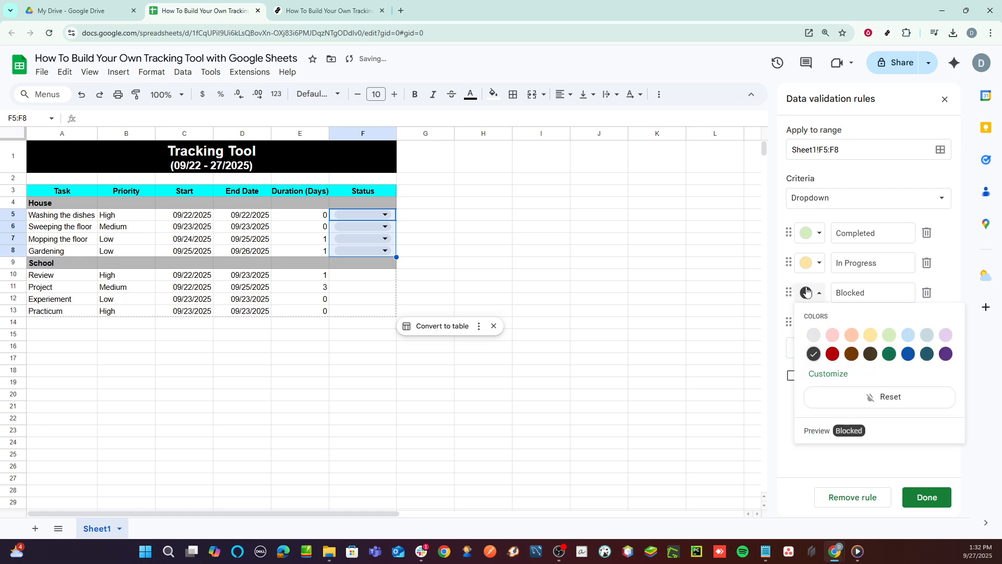
click(833, 354)
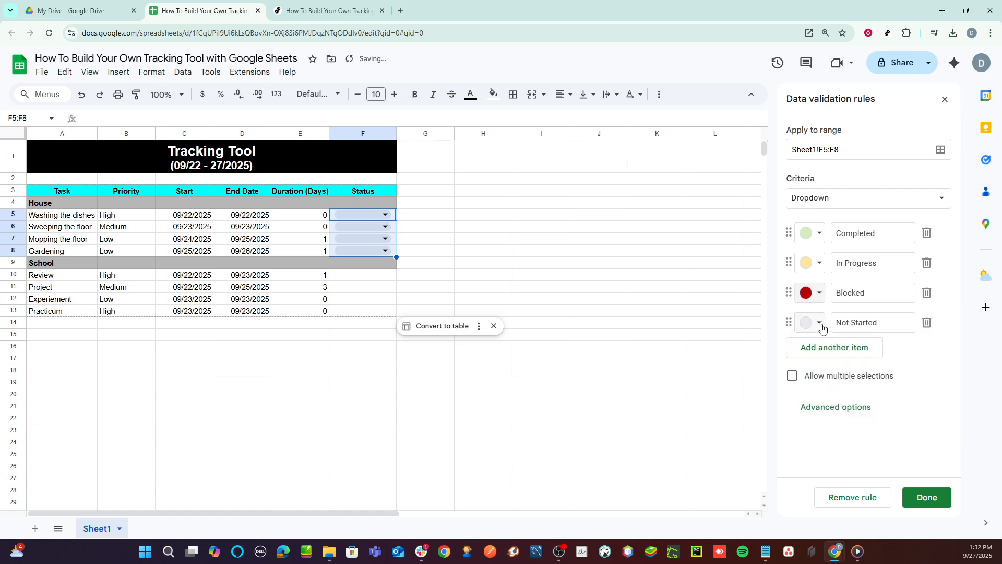
click(819, 324)
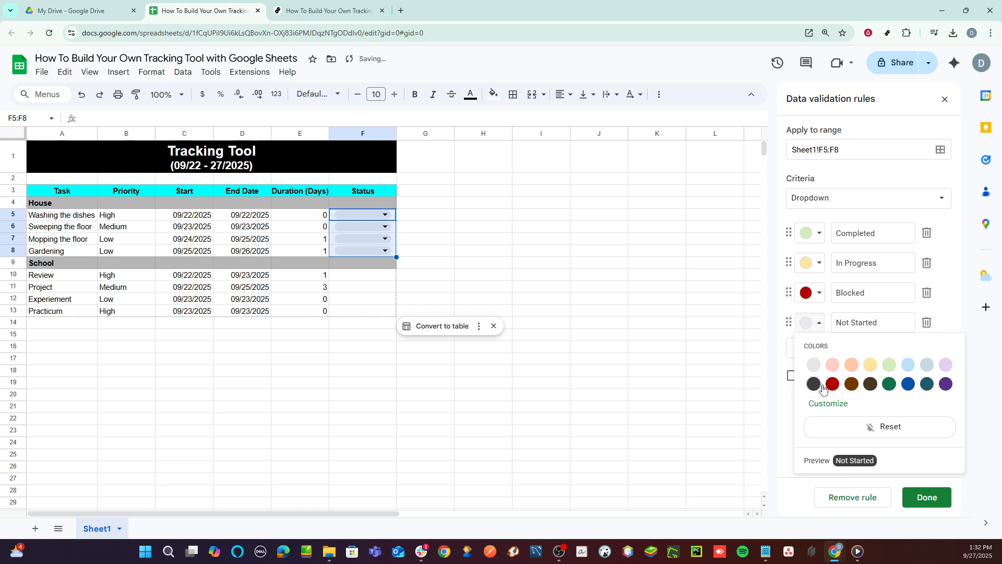
click(821, 386)
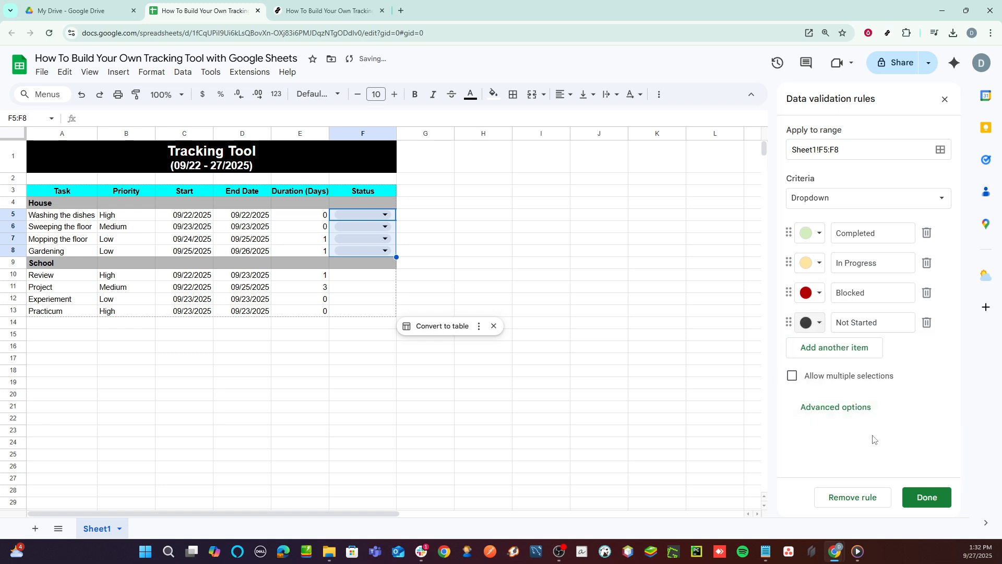
- Save the status dropdown rule and set the status of Washing the dishes to Completed
click(930, 504)
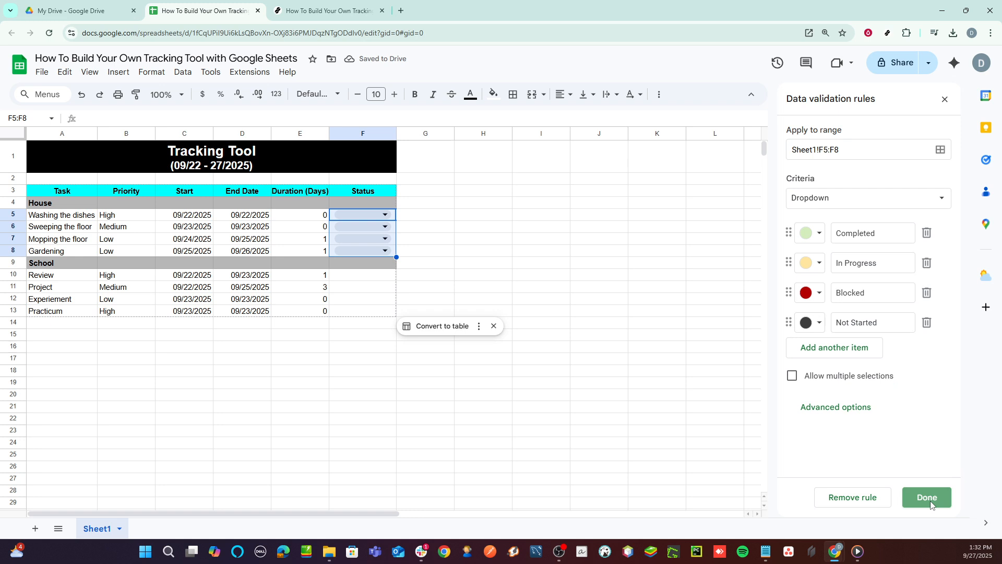
click(375, 214)
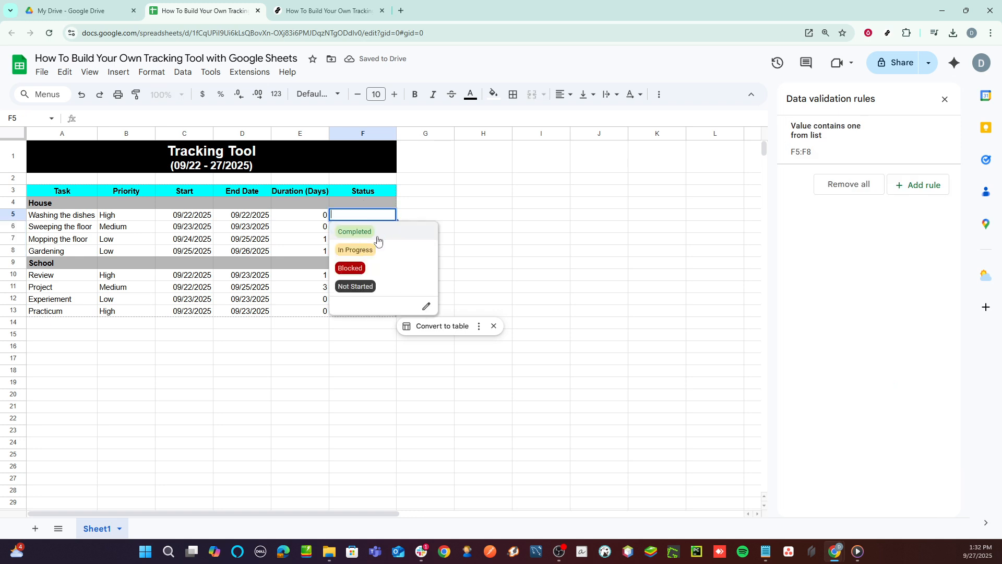
click(372, 233)
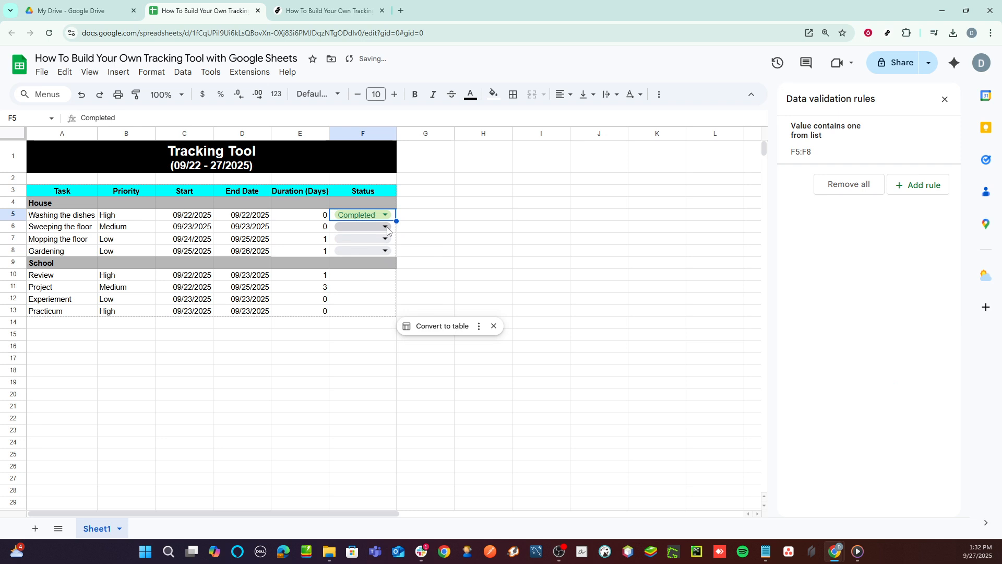
- Set the status of Sweeping the floor and Mopping the floor to In Progress, and Gardening to Blocked
click(386, 228)
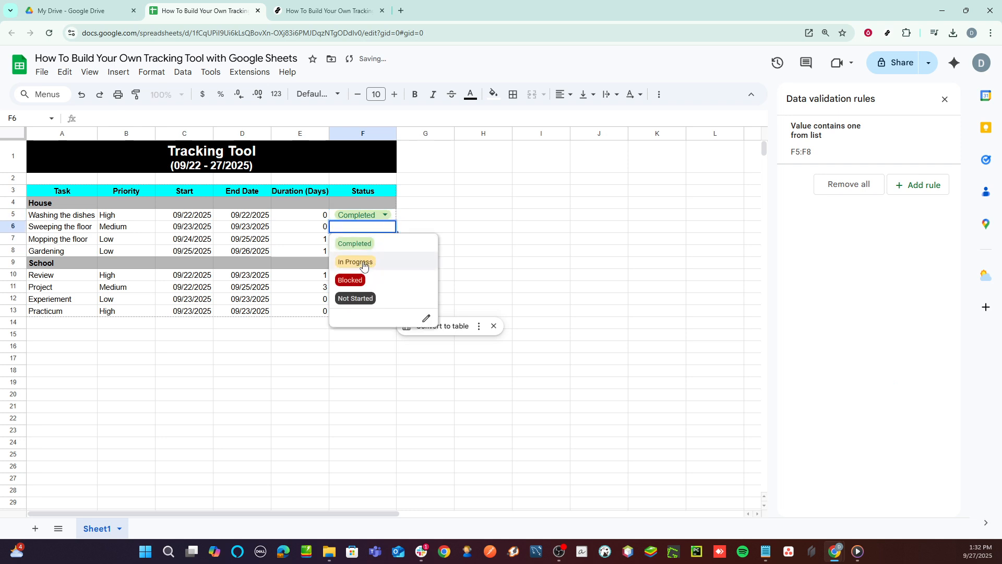
click(363, 264)
click(377, 243)
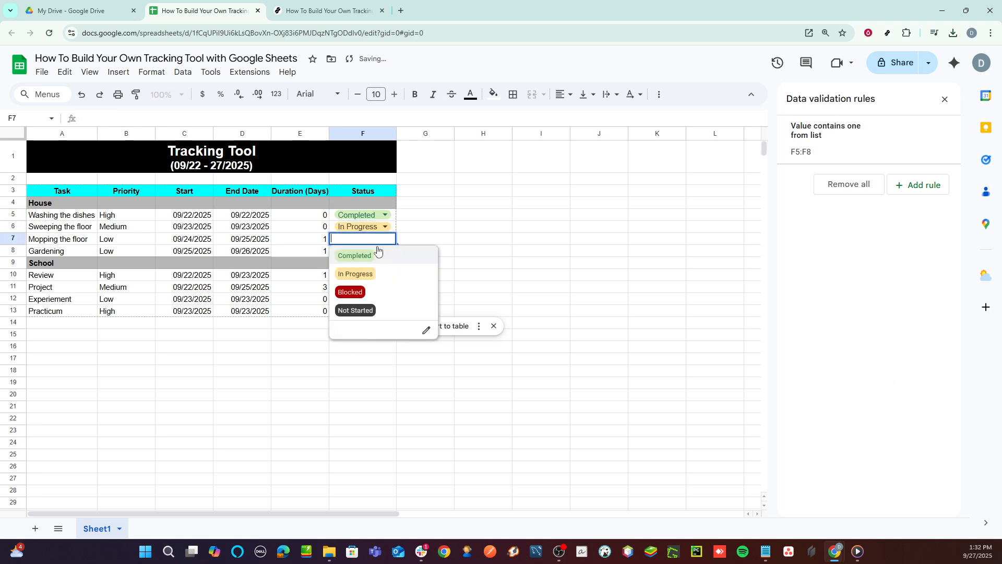
click(368, 273)
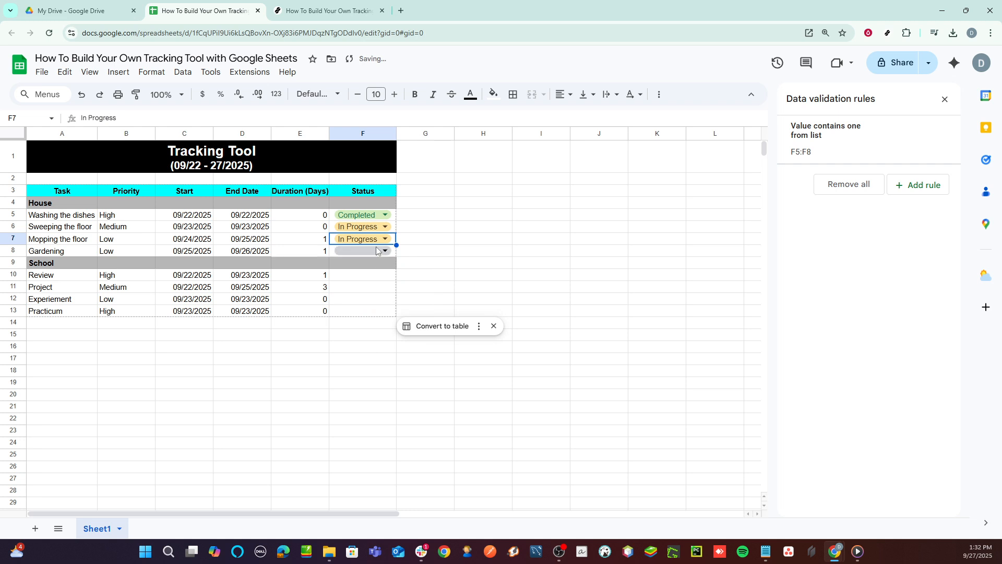
click(377, 250)
click(374, 256)
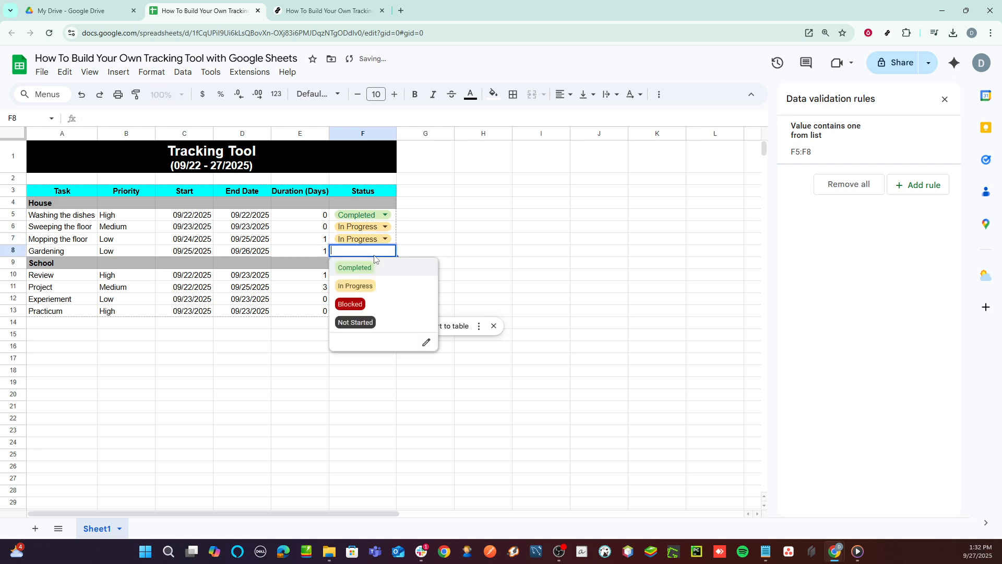
click(365, 307)
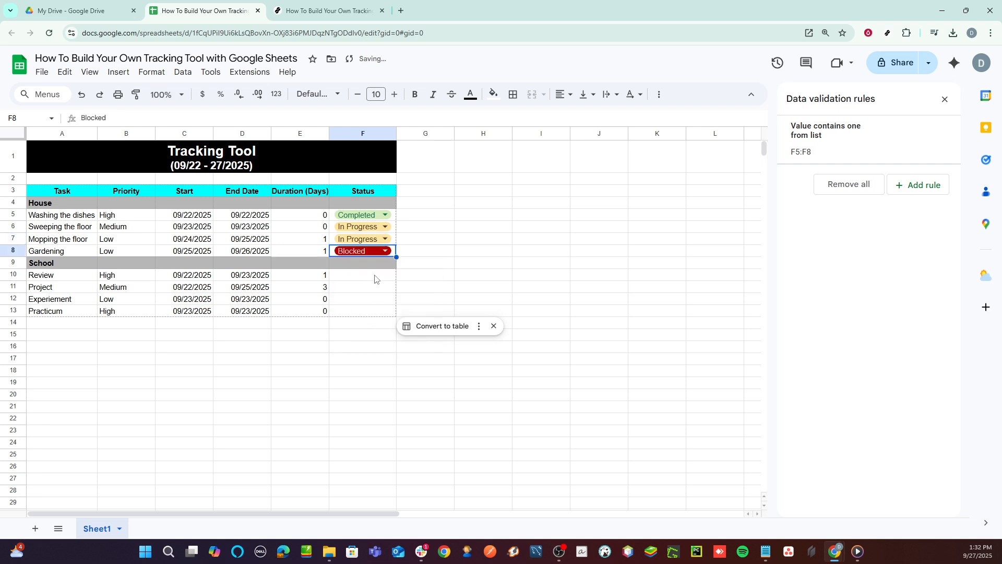